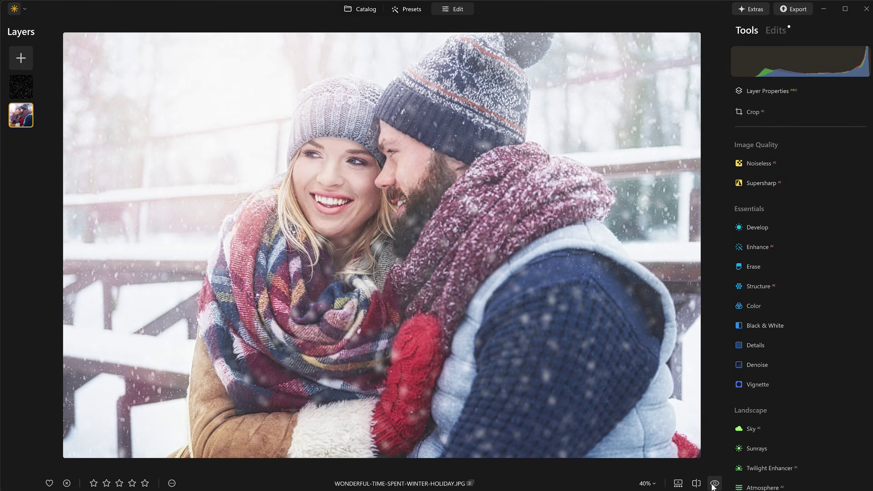
# Apply the automatic Develop adjustment to the original winter couple photo and reset Exposure to 0.00
pyautogui.click(714, 483)
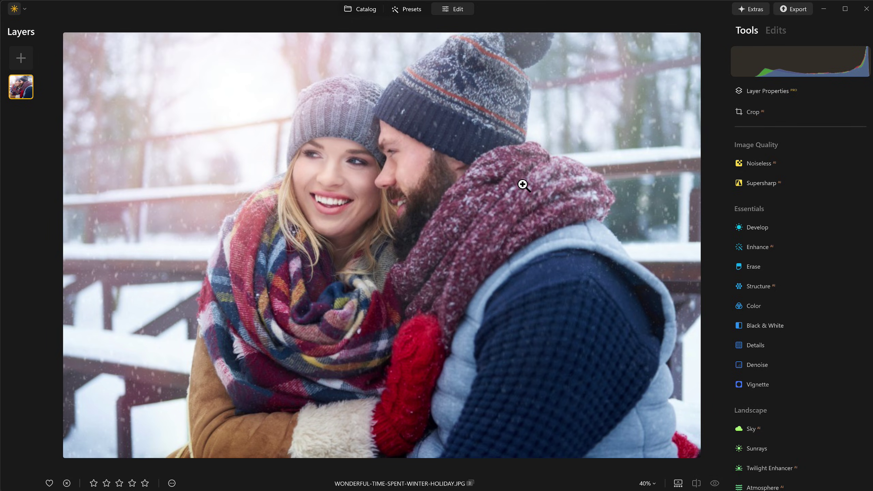
pyautogui.click(757, 229)
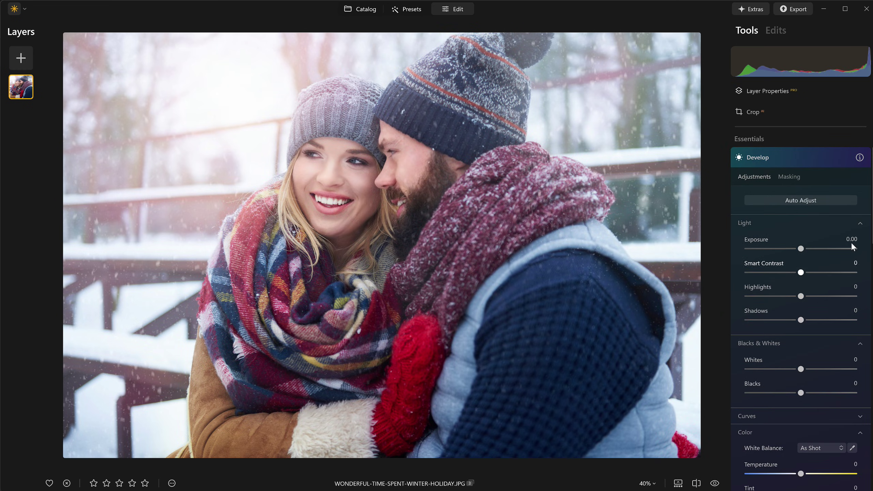
pyautogui.click(798, 202)
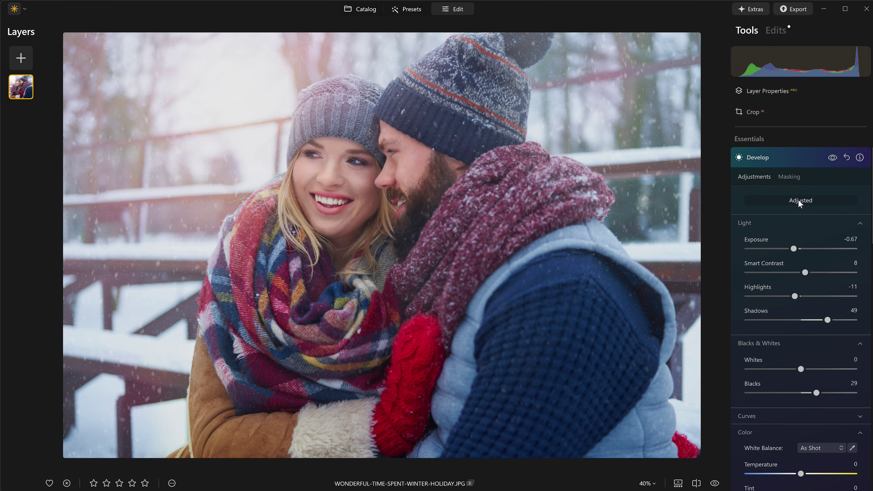
pyautogui.doubleClick(793, 249)
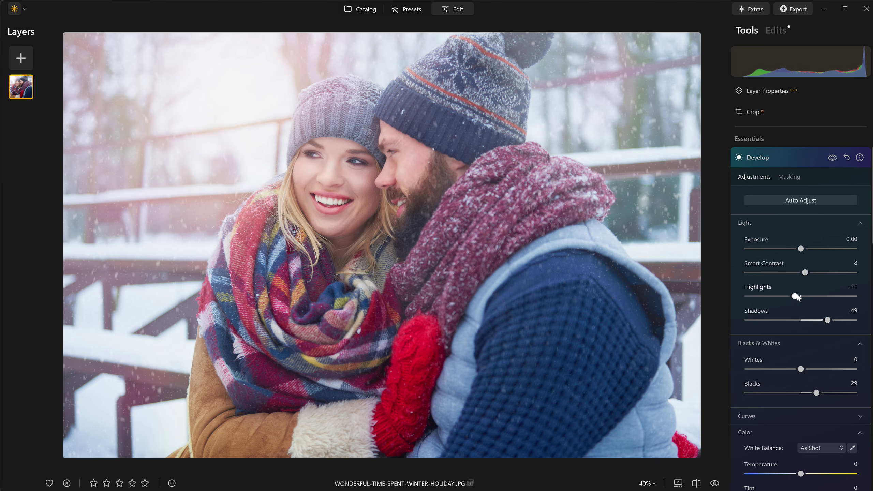
# Set the Develop Highlights to -30 and Blacks to 33, and compare the photo with and without the adjustment
pyautogui.moveTo(794, 296); pyautogui.dragTo(784, 296)
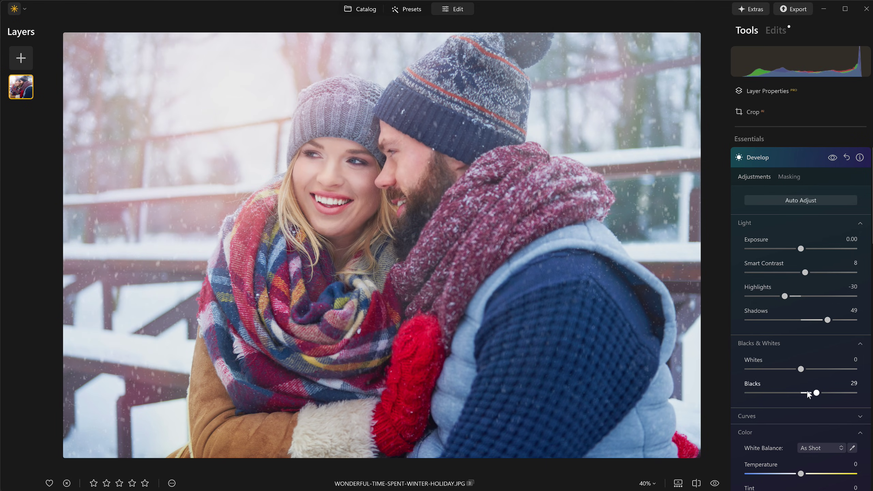
pyautogui.moveTo(816, 392)
pyautogui.mouseDown()
pyautogui.moveTo(766, 392)
pyautogui.moveTo(820, 396)
pyautogui.mouseUp()
pyautogui.click(832, 158)
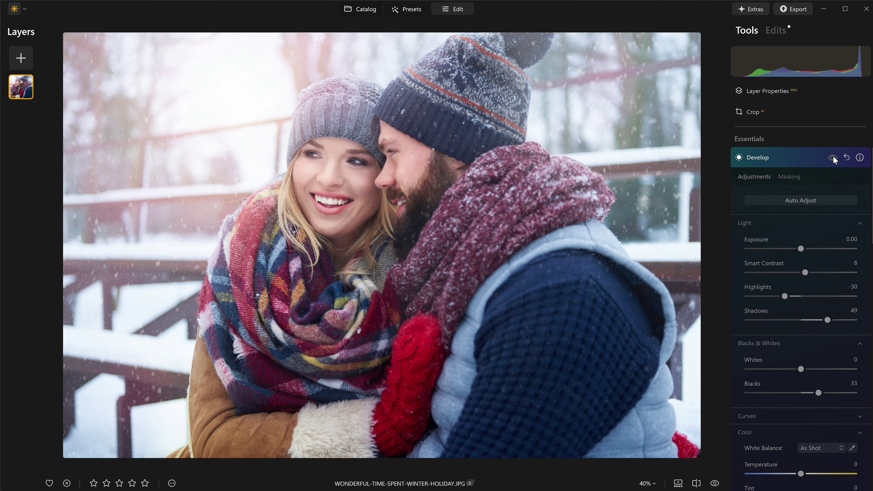
pyautogui.click(832, 157)
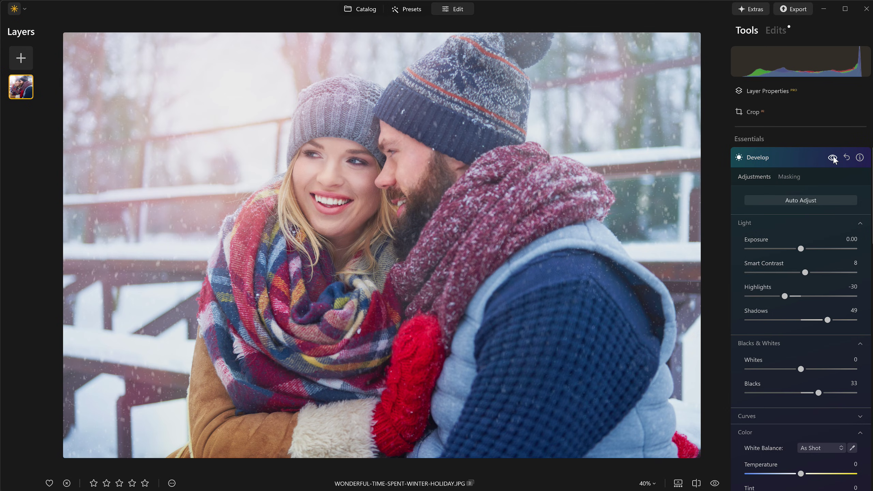
pyautogui.click(809, 155)
# Add a Glow of type Orton Effect with Amount 38 to the photo
pyautogui.scroll(-3, 806, 168)
pyautogui.scroll(-10, 806, 173)
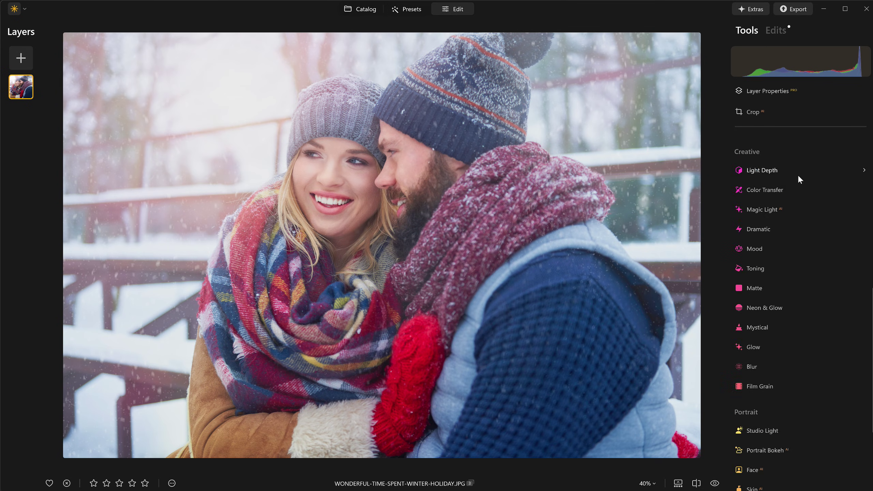
pyautogui.click(754, 192)
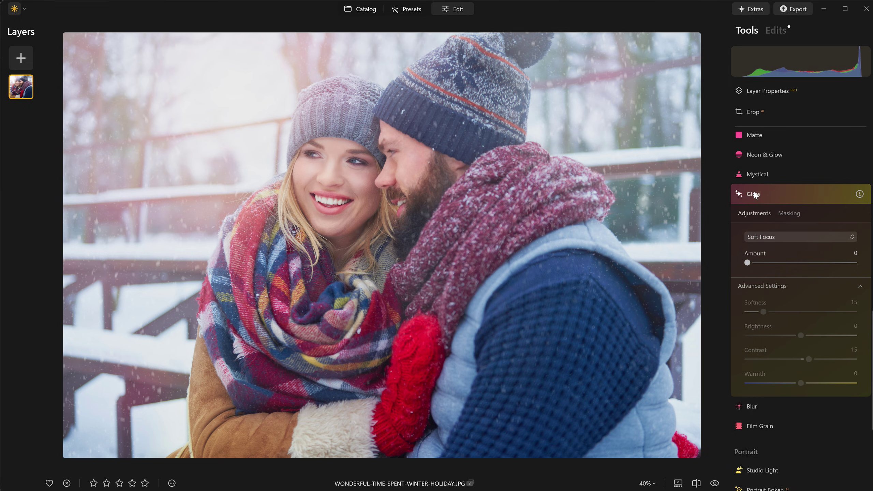
pyautogui.click(768, 236)
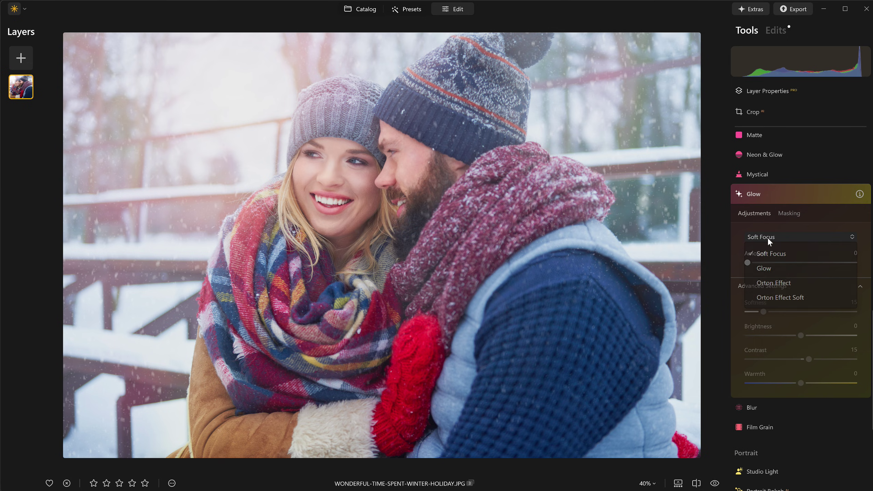
pyautogui.click(788, 282)
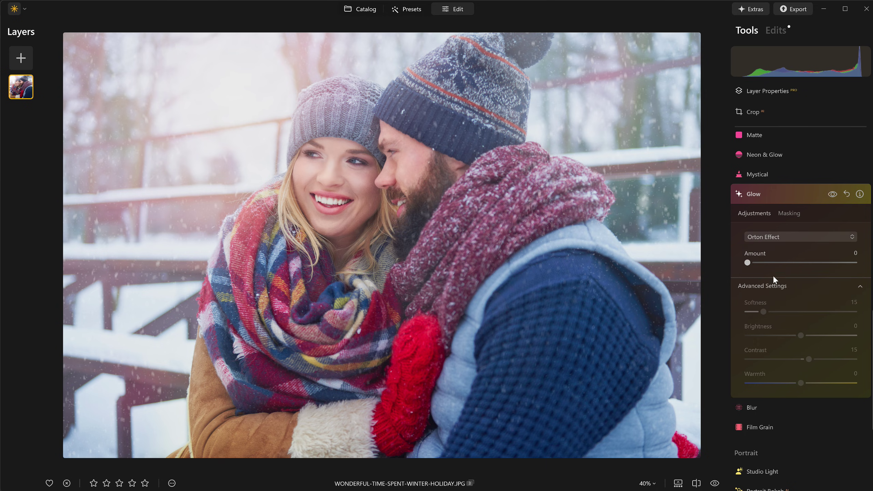
pyautogui.moveTo(748, 263); pyautogui.dragTo(789, 263)
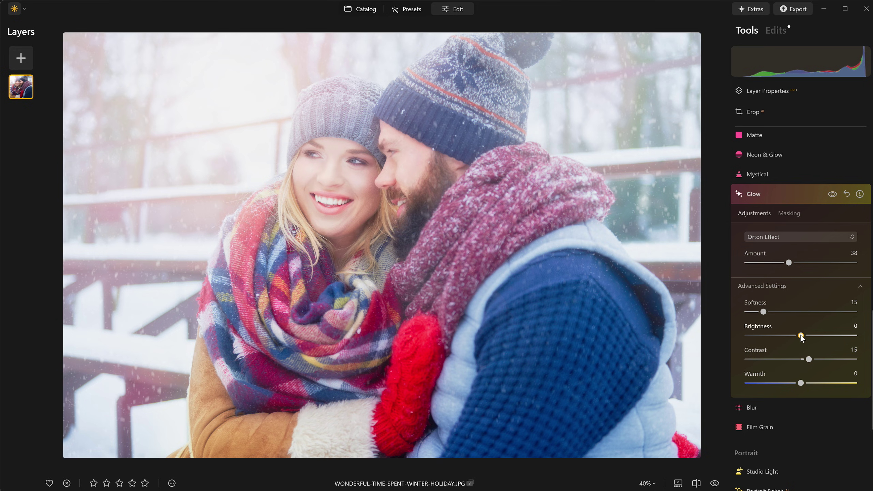
# Set the Glow's Brightness to -12, Contrast to 25 and Warmth to -58, and compare the photo with and without it
pyautogui.moveTo(800, 335)
pyautogui.mouseDown()
pyautogui.moveTo(786, 335)
pyautogui.moveTo(832, 341)
pyautogui.moveTo(794, 340)
pyautogui.mouseUp()
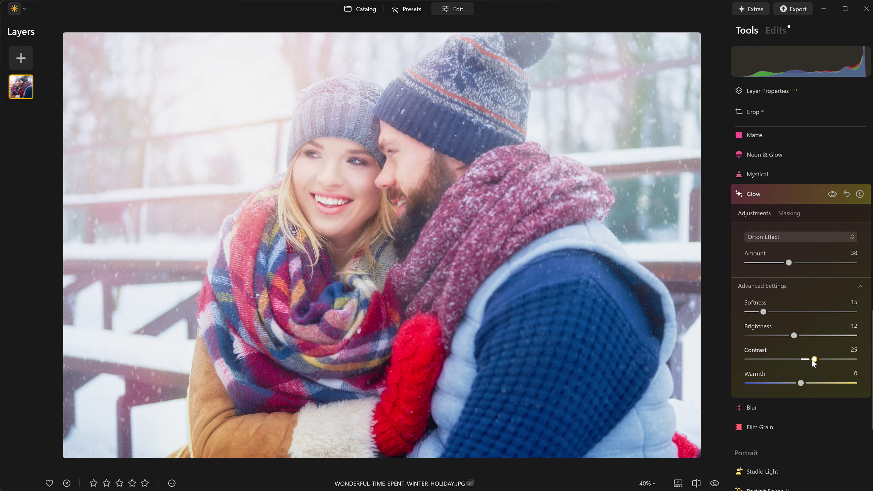
pyautogui.moveTo(803, 382); pyautogui.dragTo(778, 380)
pyautogui.click(832, 194)
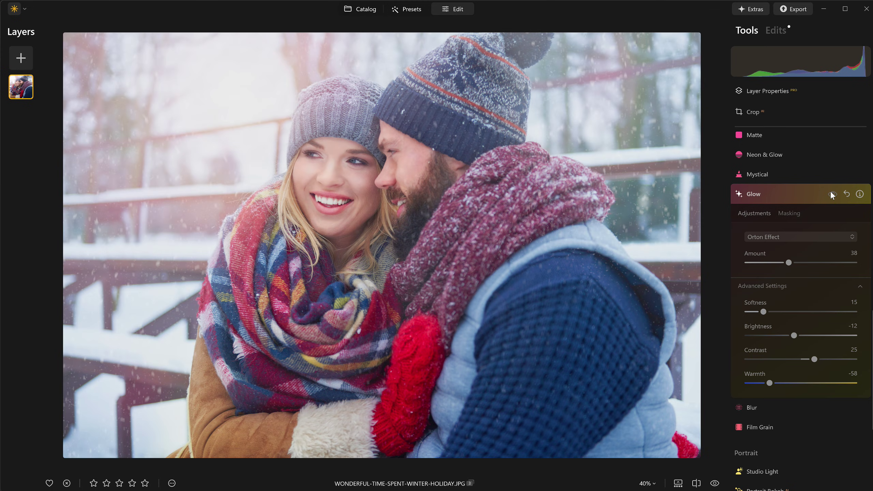
pyautogui.click(832, 194)
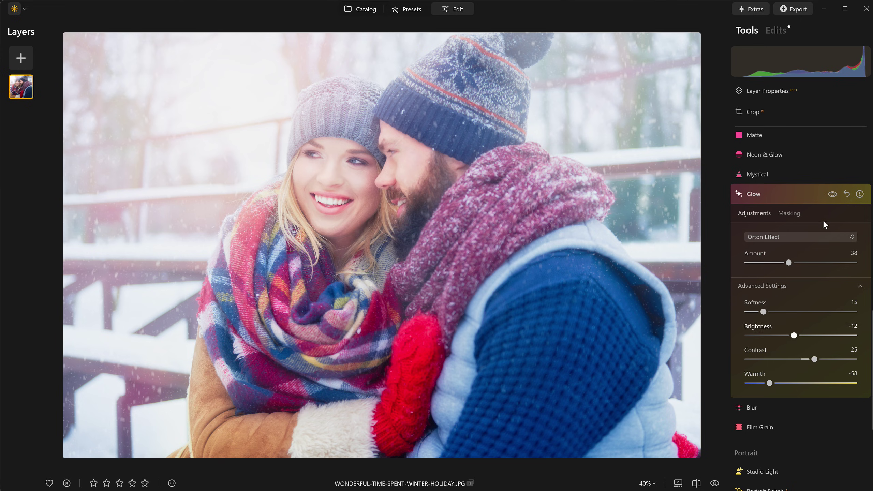
pyautogui.click(831, 195)
pyautogui.click(829, 194)
# Switch the Glow to Orton Effect Soft with Softness 20 and Amount 36, and compare the photo with and without it
pyautogui.click(792, 236)
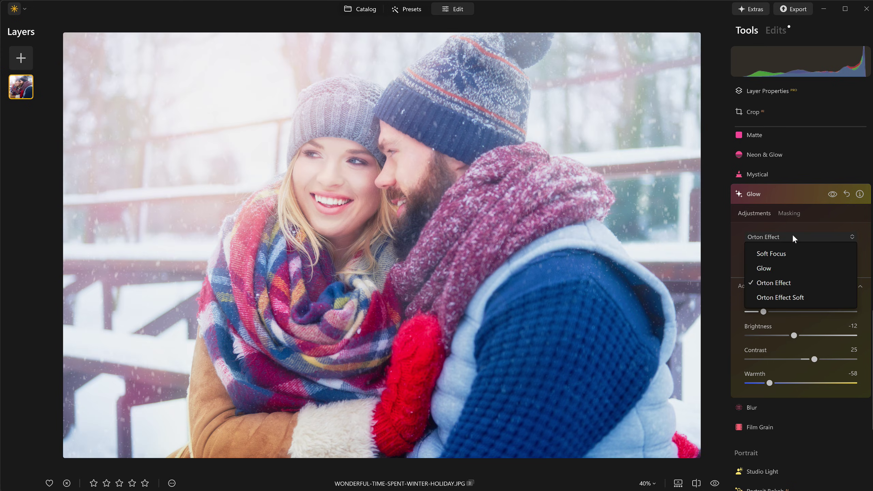
pyautogui.click(781, 296)
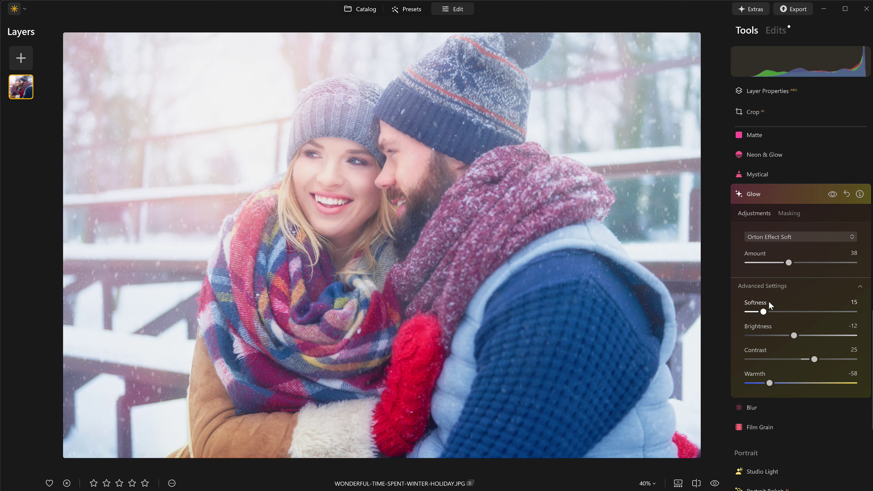
pyautogui.moveTo(762, 312); pyautogui.dragTo(769, 312)
pyautogui.moveTo(799, 262); pyautogui.dragTo(832, 262)
pyautogui.click(831, 193)
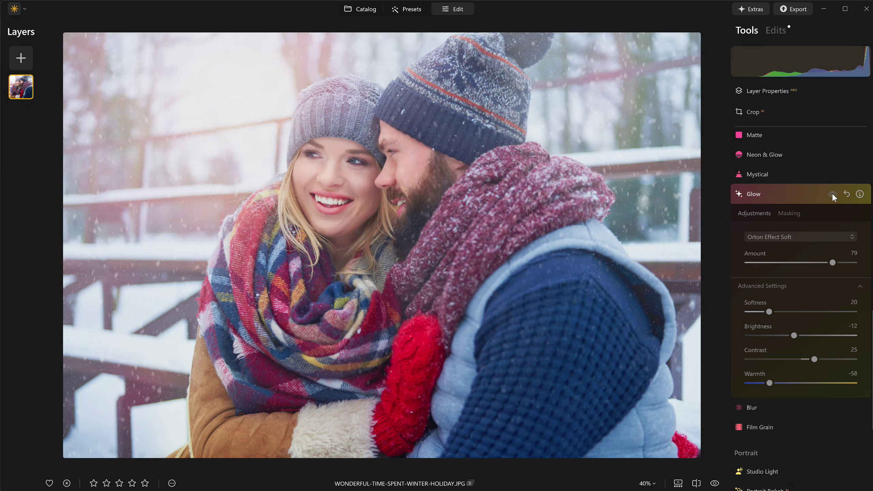
pyautogui.click(832, 193)
pyautogui.moveTo(832, 263); pyautogui.dragTo(786, 263)
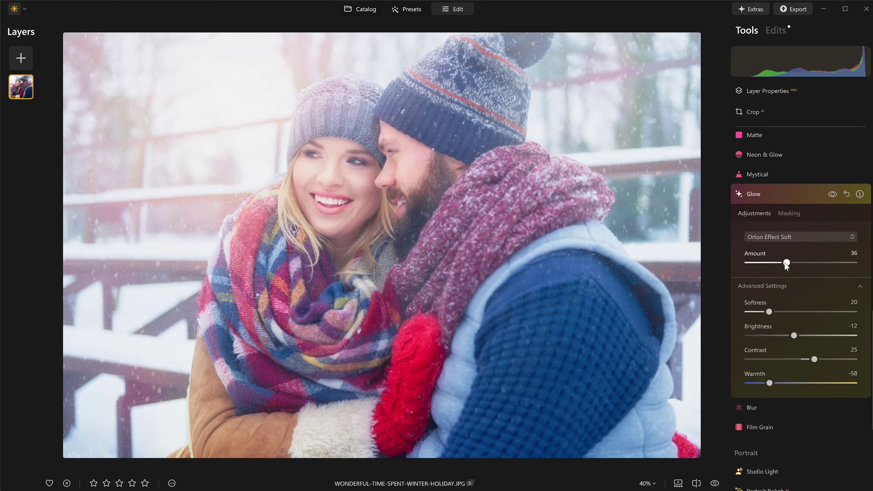
pyautogui.click(832, 194)
pyautogui.click(832, 194)
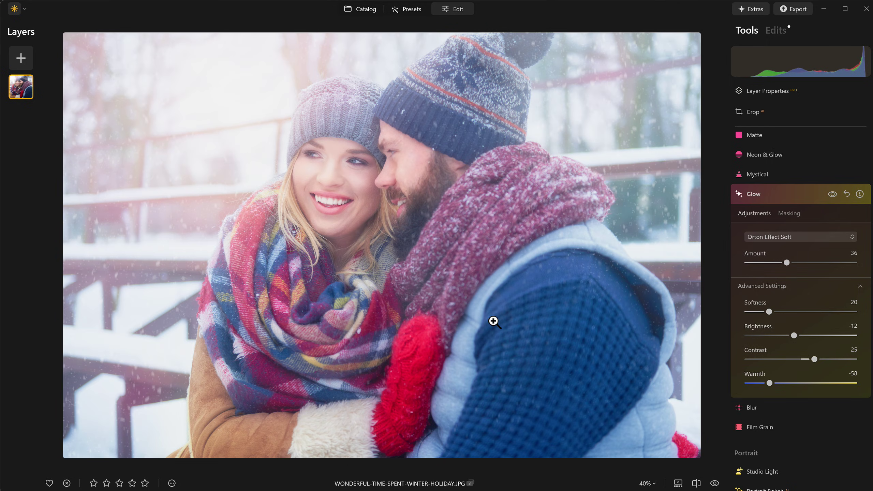
# Erase the Glow from the woman's face with a mask brush at Strength 80, and compare the result
pyautogui.click(786, 213)
pyautogui.scroll(-1, 783, 210)
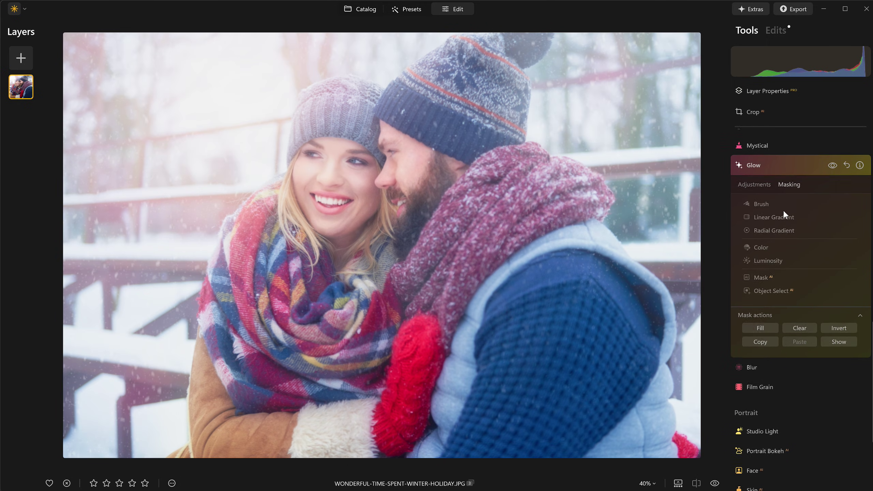
pyautogui.click(760, 196)
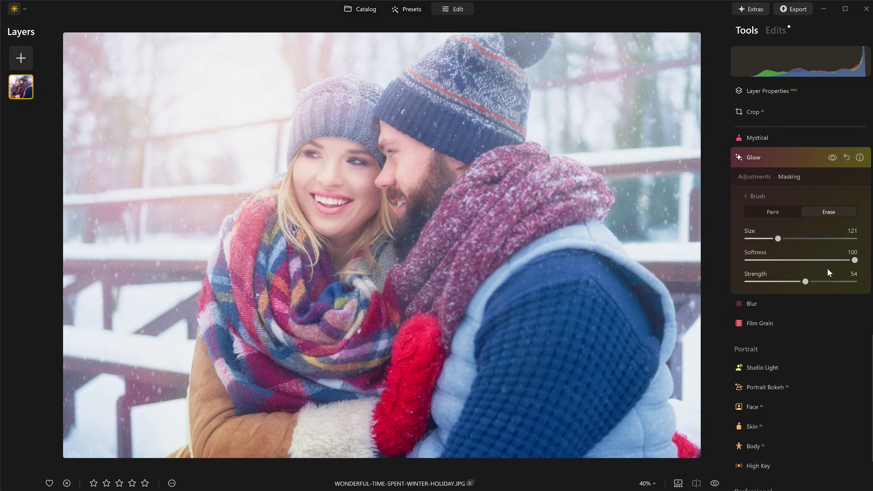
pyautogui.moveTo(804, 281); pyautogui.dragTo(821, 283)
pyautogui.moveTo(825, 285); pyautogui.dragTo(833, 283)
pyautogui.moveTo(294, 166)
pyautogui.mouseDown()
pyautogui.moveTo(300, 186)
pyautogui.moveTo(336, 198)
pyautogui.moveTo(343, 150)
pyautogui.moveTo(367, 128)
pyautogui.moveTo(384, 135)
pyautogui.moveTo(364, 189)
pyautogui.mouseUp()
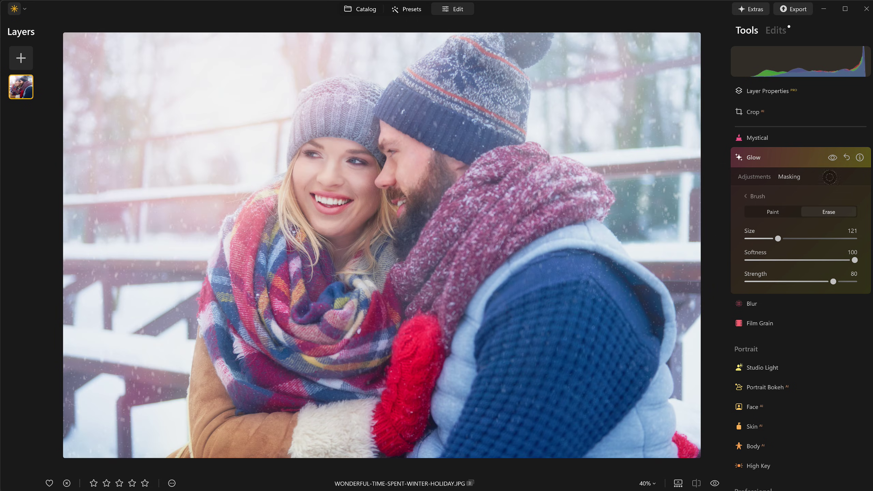
pyautogui.click(831, 157)
pyautogui.click(832, 158)
pyautogui.click(797, 155)
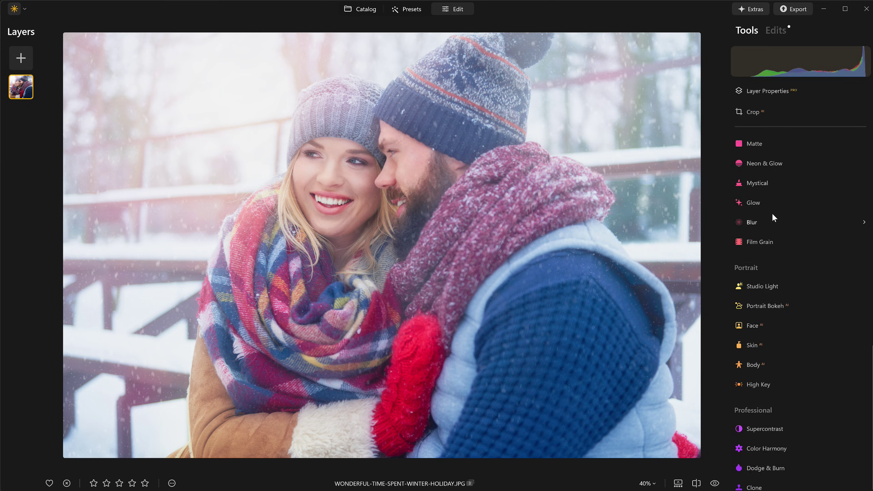
# Add a Matte effect with Amount 53, Fade 42 and Vividness -35
pyautogui.scroll(3, 771, 211)
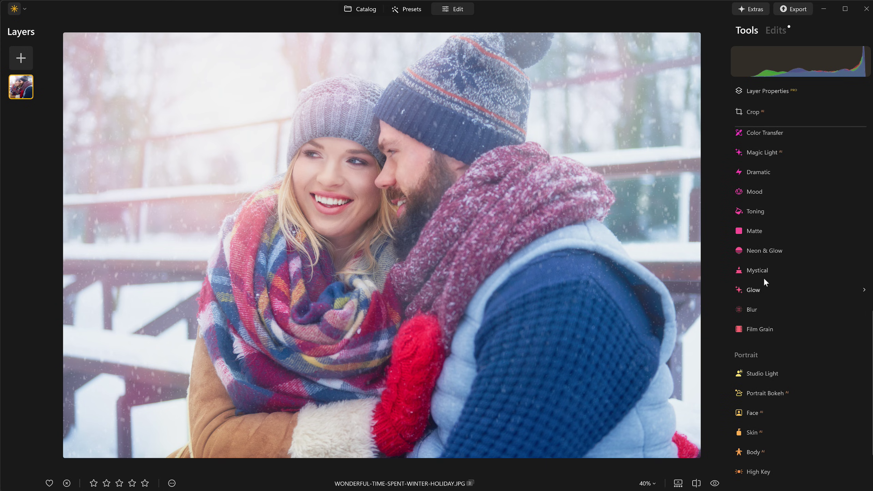
pyautogui.click(754, 232)
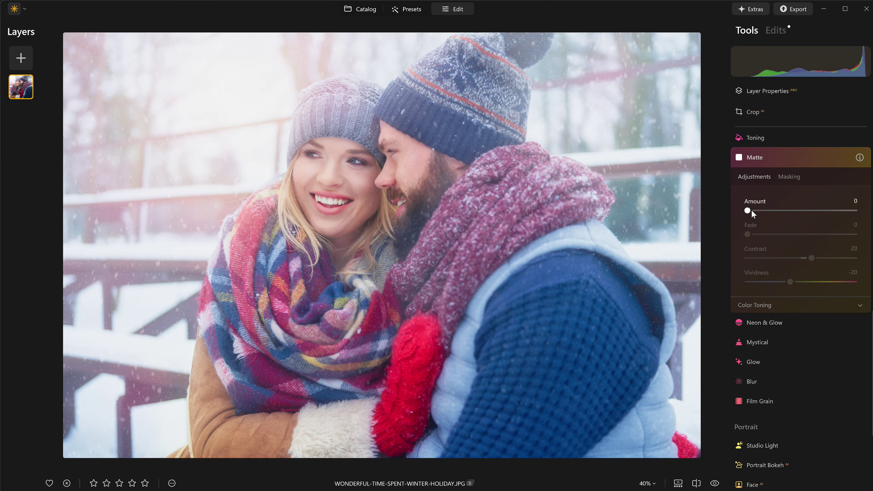
pyautogui.moveTo(757, 210); pyautogui.dragTo(804, 210)
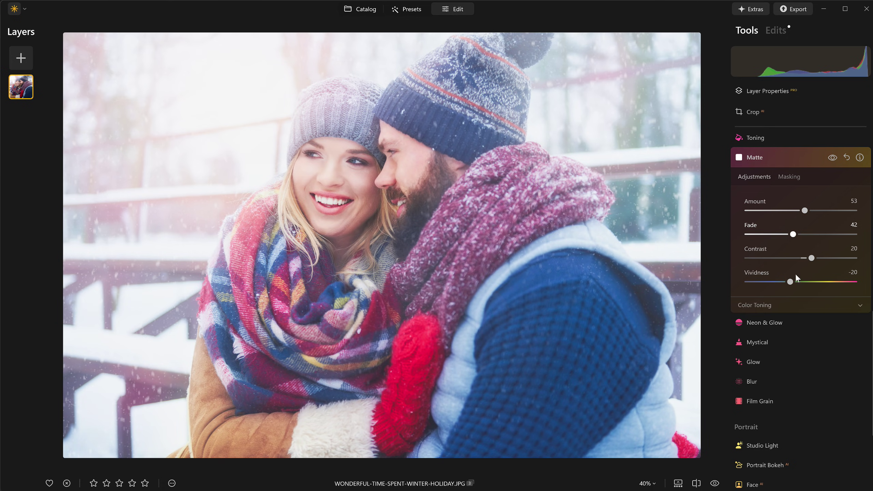
pyautogui.moveTo(789, 282); pyautogui.dragTo(781, 281)
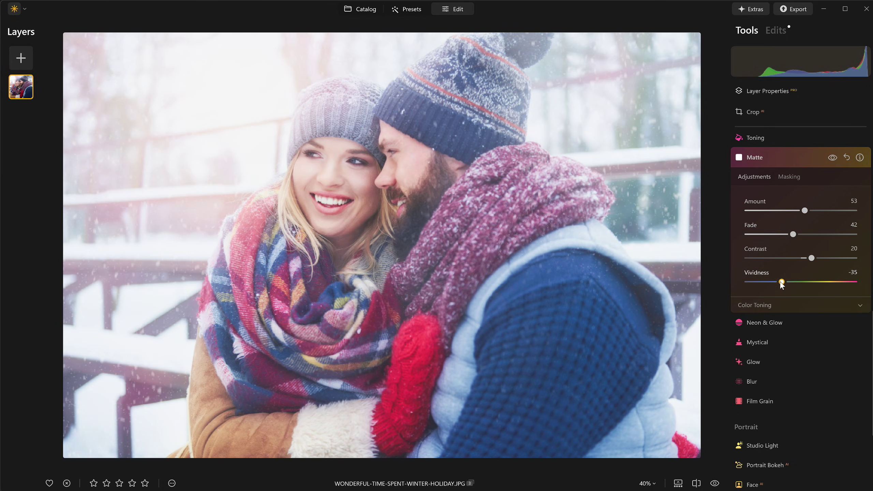
# Set the Matte's Fade to 60 and compare the photo with and without the effect
pyautogui.click(832, 158)
pyautogui.click(831, 158)
pyautogui.moveTo(793, 234); pyautogui.dragTo(813, 233)
pyautogui.click(831, 158)
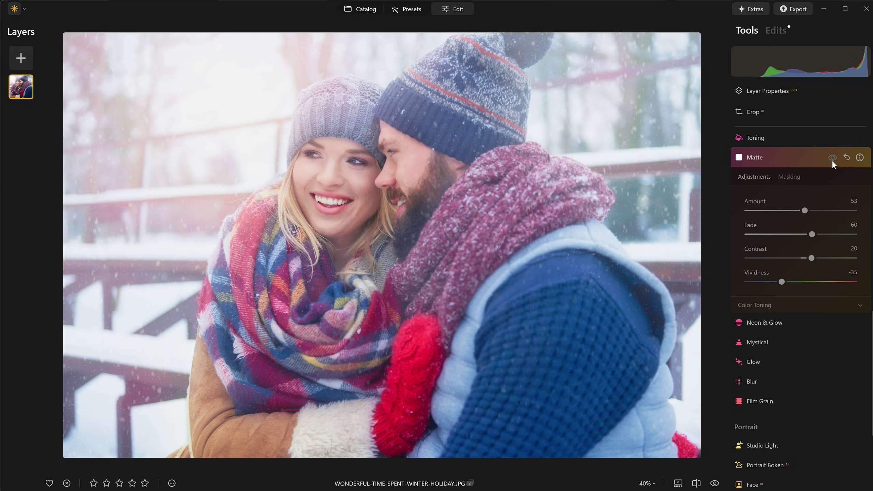
pyautogui.click(831, 159)
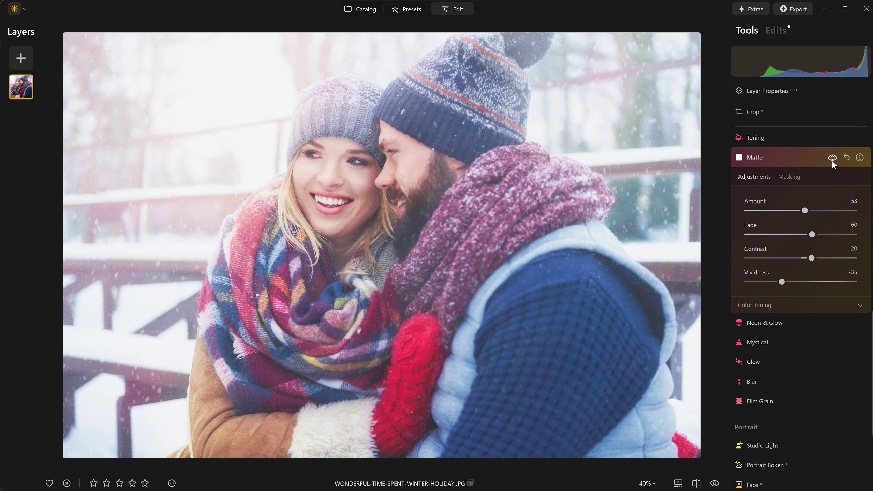
# Erase the Matte effect from the woman's face with a mask brush at Strength 80
pyautogui.click(790, 176)
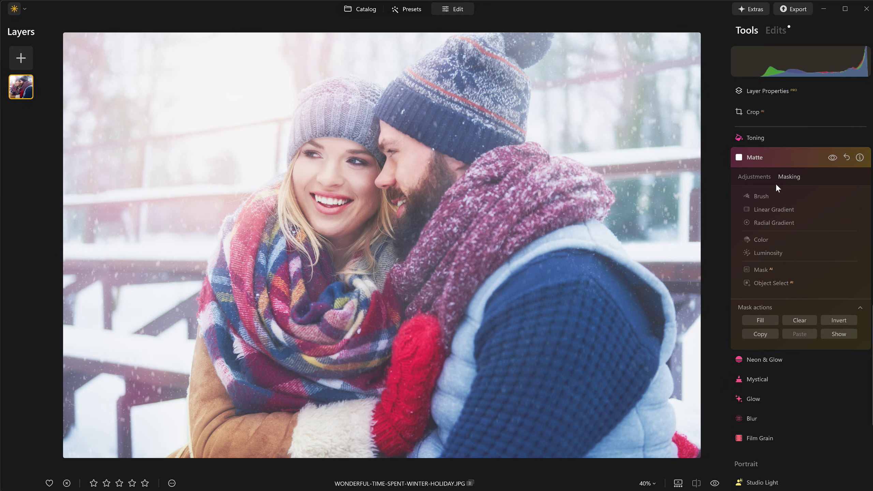
pyautogui.click(758, 196)
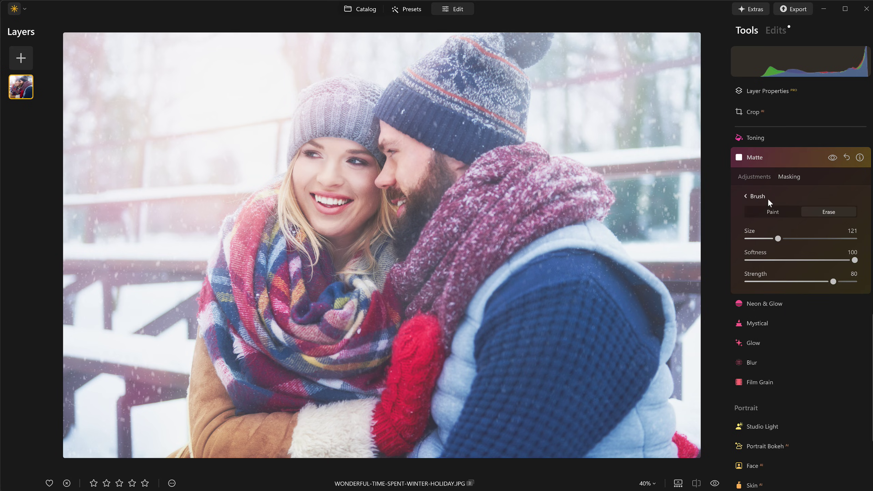
pyautogui.click(833, 212)
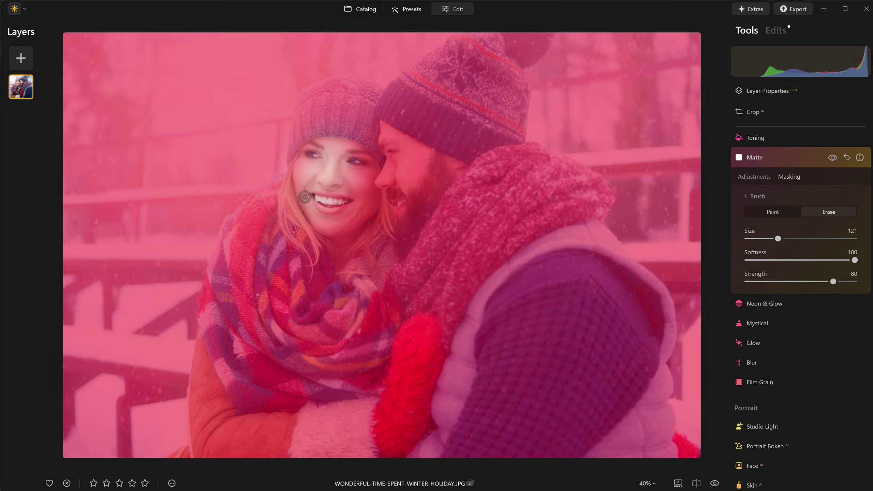
pyautogui.moveTo(304, 197)
pyautogui.mouseDown()
pyautogui.moveTo(342, 177)
pyautogui.moveTo(340, 144)
pyautogui.moveTo(379, 147)
pyautogui.moveTo(382, 131)
pyautogui.moveTo(364, 181)
pyautogui.mouseUp()
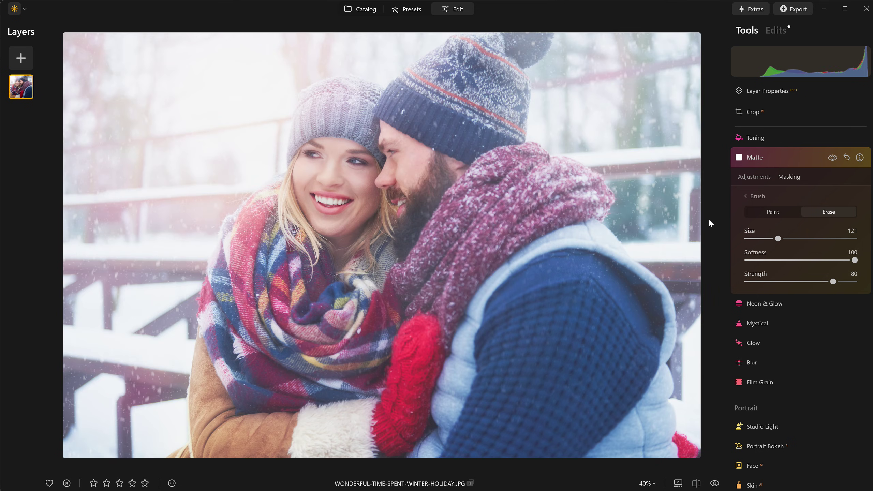
pyautogui.click(784, 158)
pyautogui.scroll(5, 783, 156)
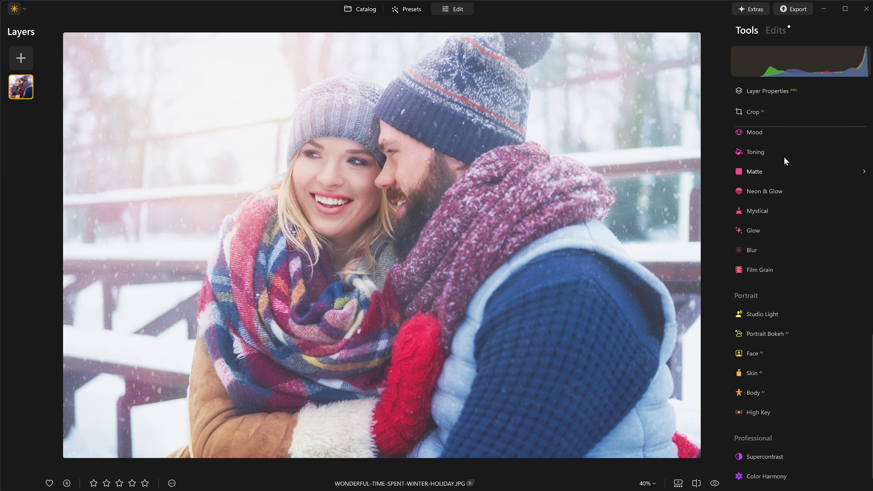
# Enhance the photo's Details with Small Details 17, Medium Details 49 and Large Details 14
pyautogui.scroll(5, 784, 158)
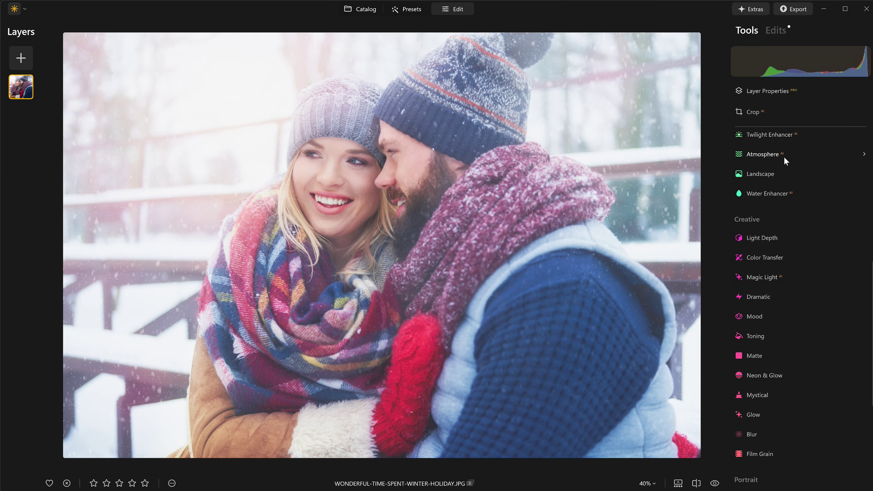
pyautogui.scroll(4, 783, 156)
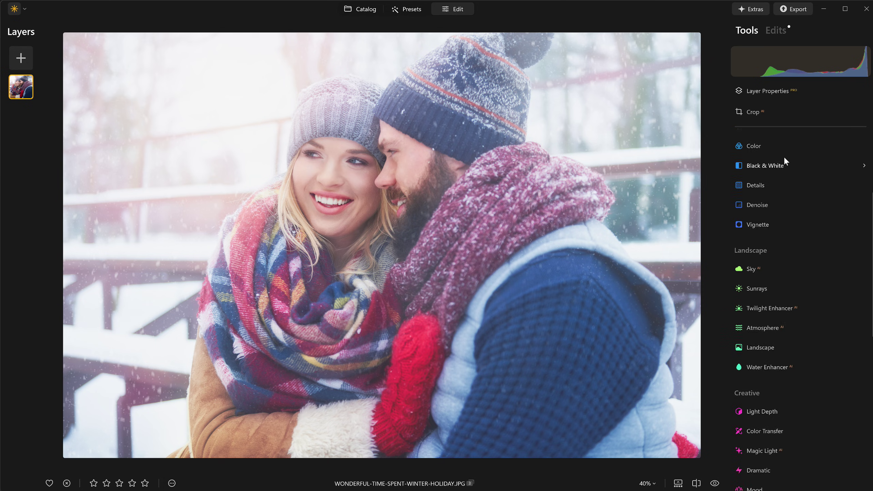
pyautogui.click(754, 185)
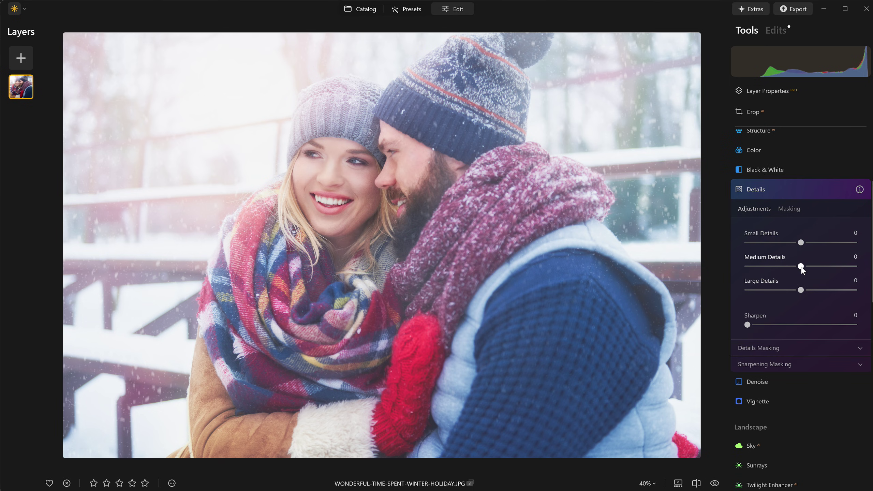
pyautogui.moveTo(800, 267); pyautogui.dragTo(827, 267)
pyautogui.moveTo(799, 239); pyautogui.dragTo(810, 243)
pyautogui.moveTo(800, 290); pyautogui.dragTo(808, 291)
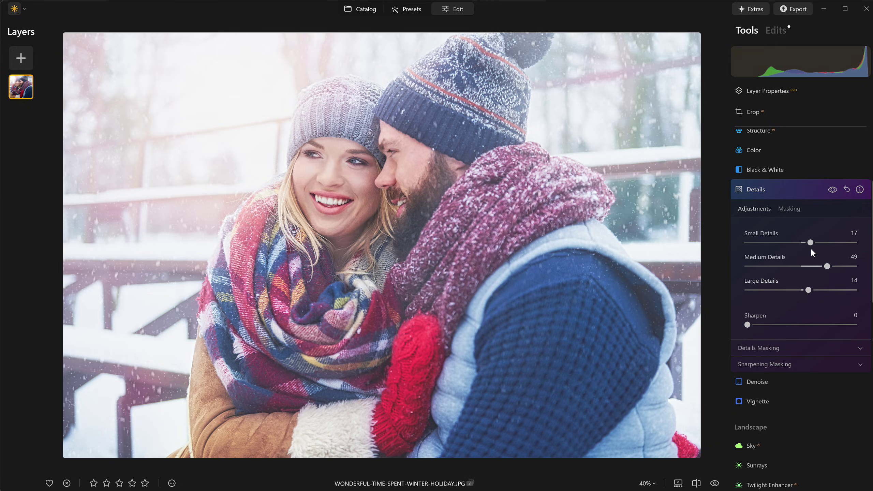
# Compare the couple's faces up close with and without the Details adjustment
pyautogui.scroll(5, 299, 143)
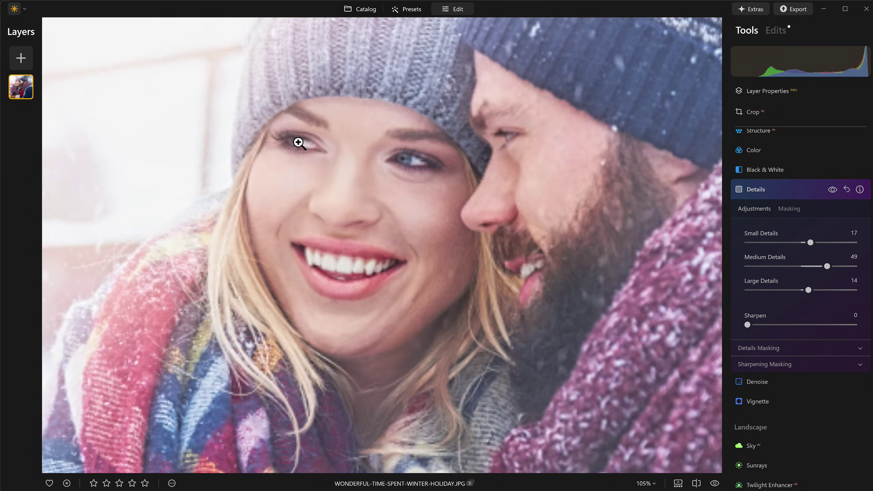
pyautogui.scroll(-1, 307, 151)
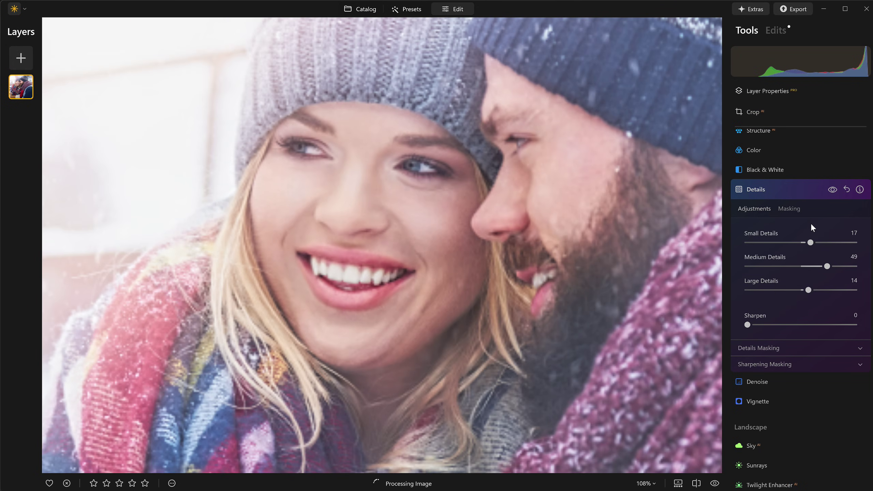
pyautogui.click(833, 189)
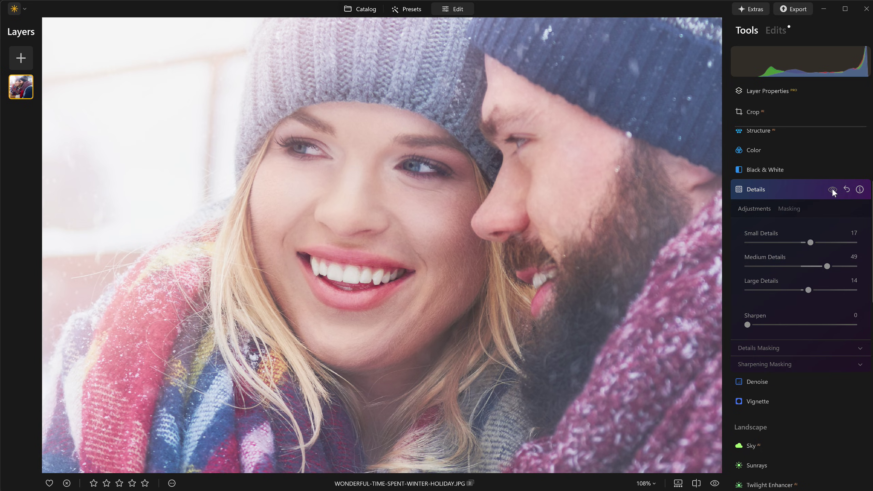
pyautogui.click(832, 190)
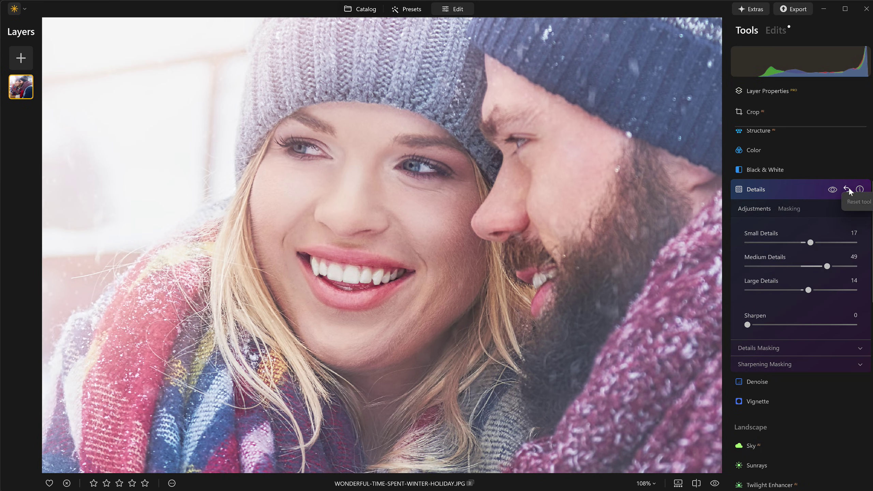
pyautogui.click(832, 190)
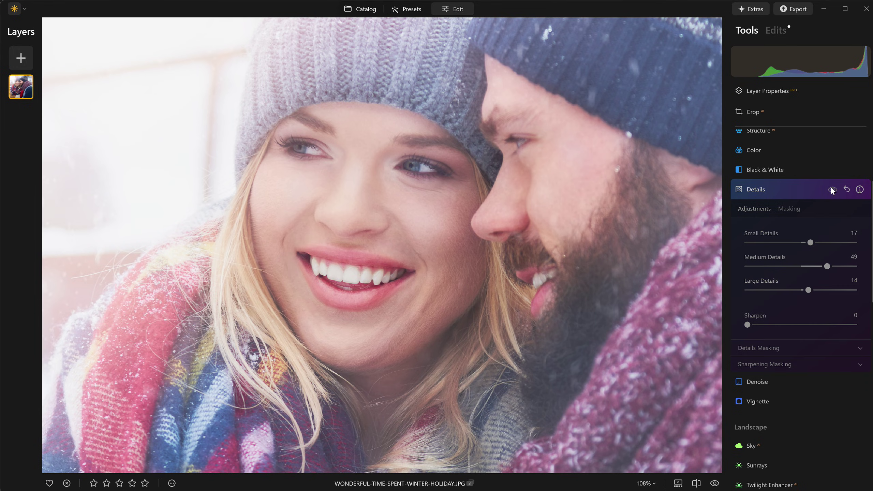
pyautogui.click(832, 190)
pyautogui.click(809, 190)
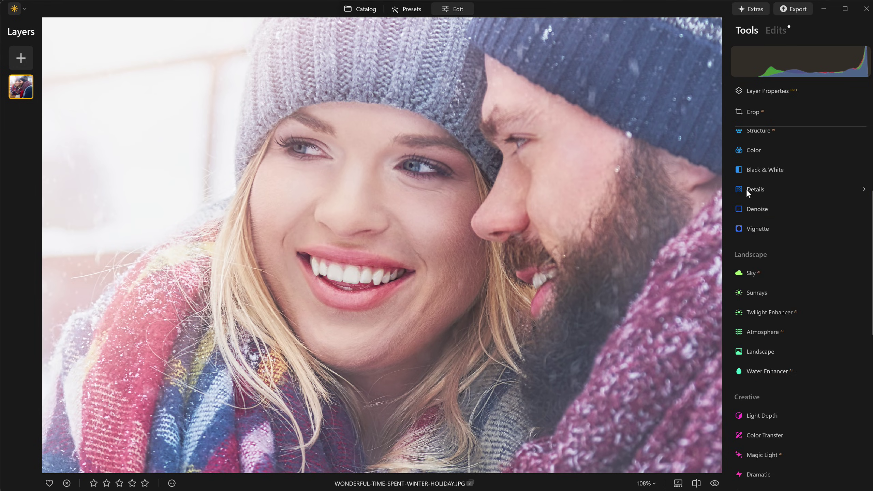
# Compare the whole edited photo with the original
pyautogui.hotkey('ctrl', '0')
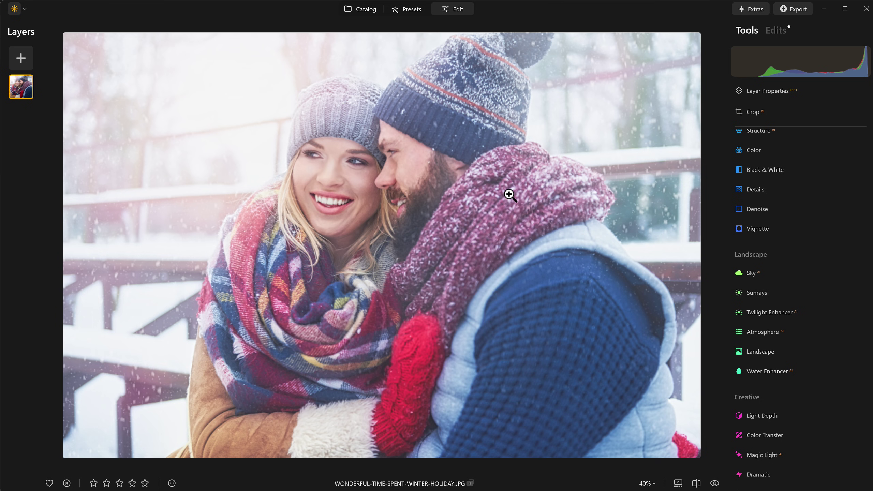
pyautogui.click(715, 483)
pyautogui.click(715, 483)
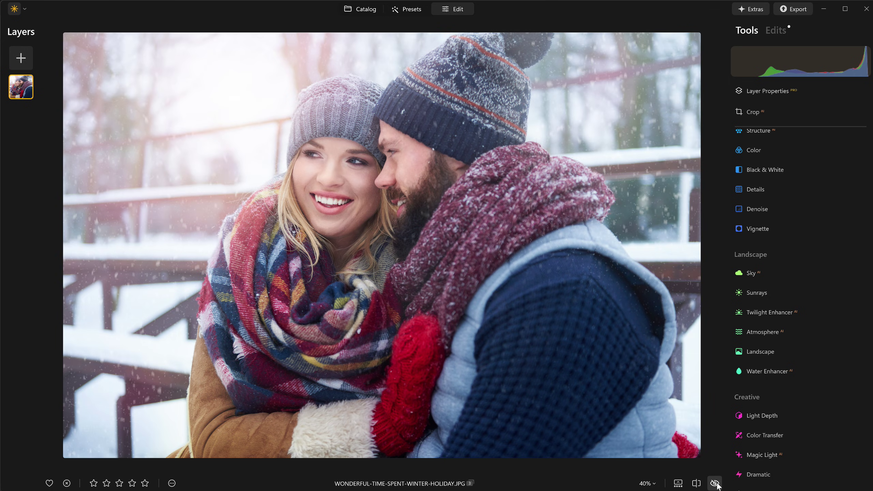
pyautogui.click(714, 483)
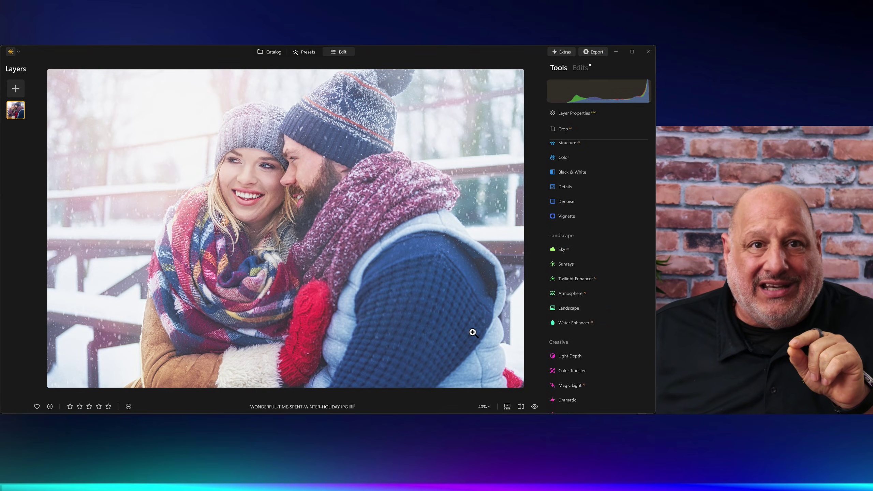
# Add the large-flake snow overlay from My Images as a layer, with Screen blending and Opacity 68
pyautogui.click(16, 88)
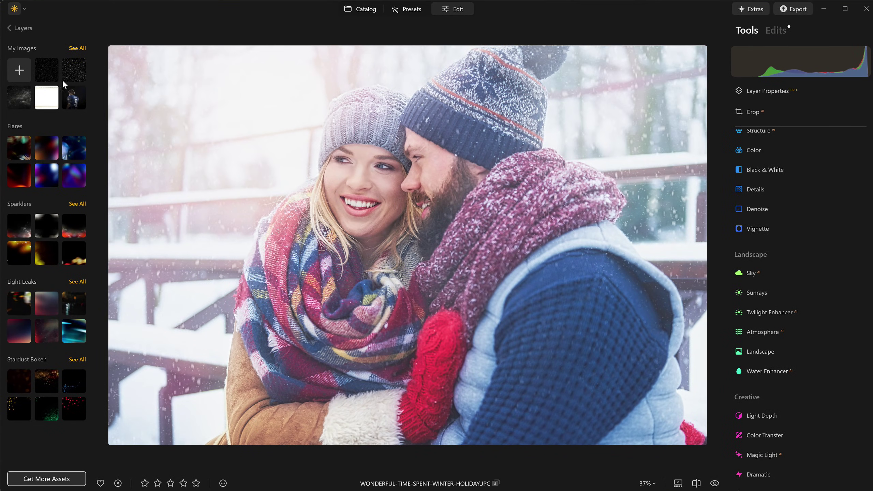
pyautogui.click(78, 71)
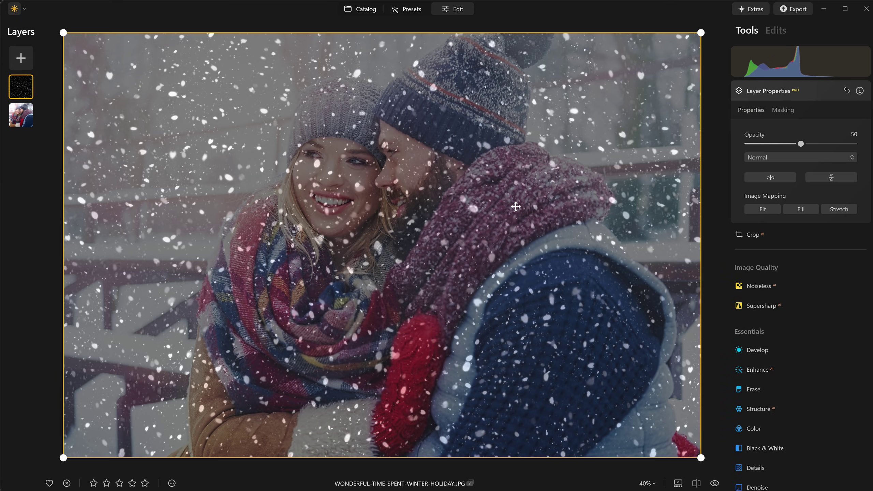
pyautogui.click(794, 156)
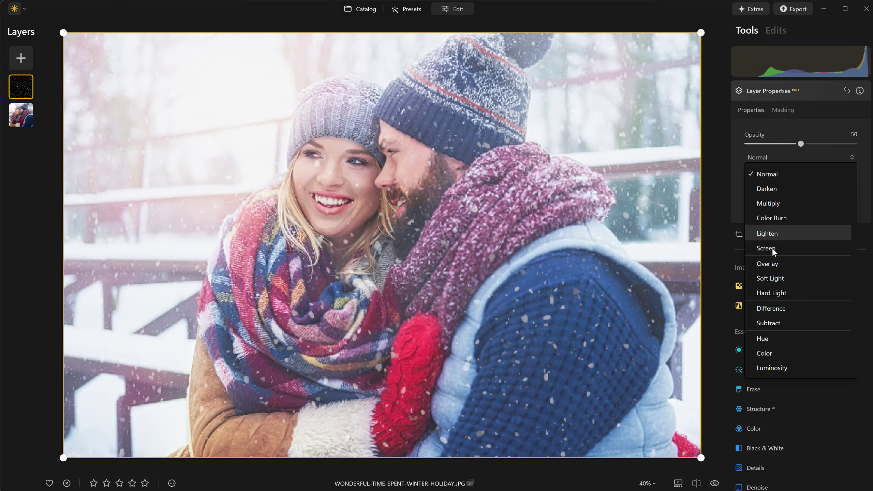
pyautogui.click(772, 247)
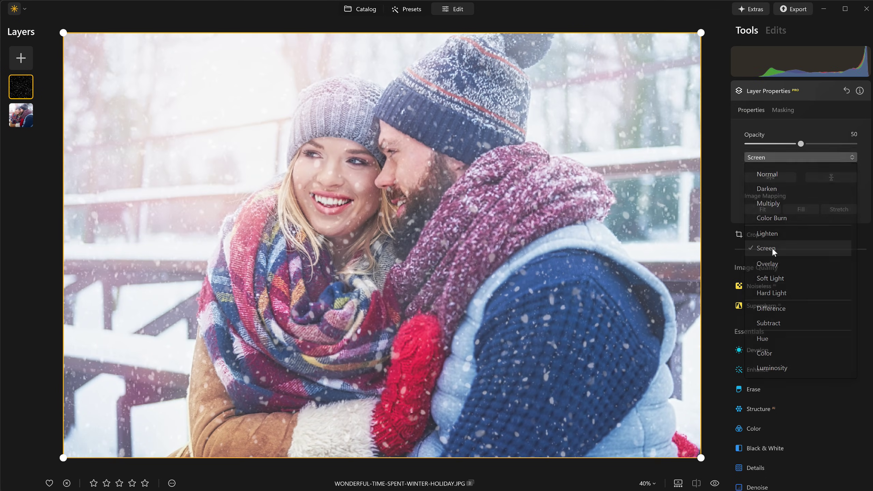
pyautogui.moveTo(803, 145); pyautogui.dragTo(821, 144)
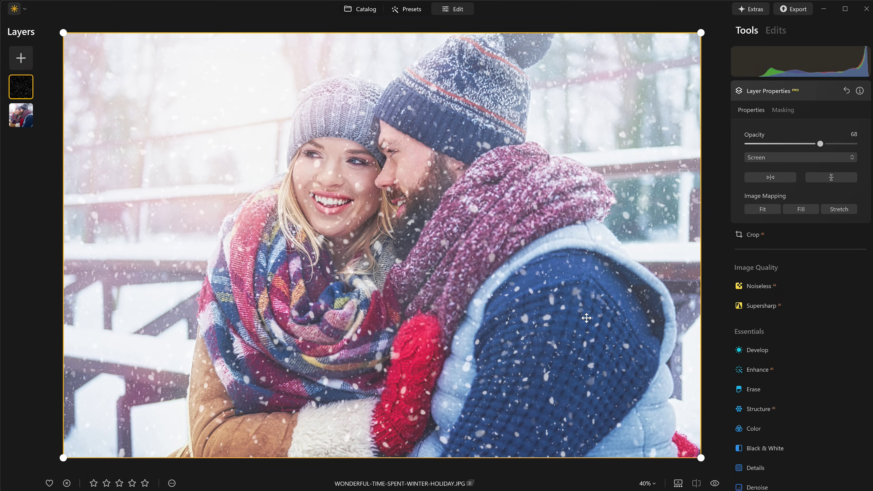
# Erase the snow overlay from the couple's faces and hats with a mask brush at Size 121, Softness 100 and Strength 80
pyautogui.click(784, 110)
pyautogui.click(758, 129)
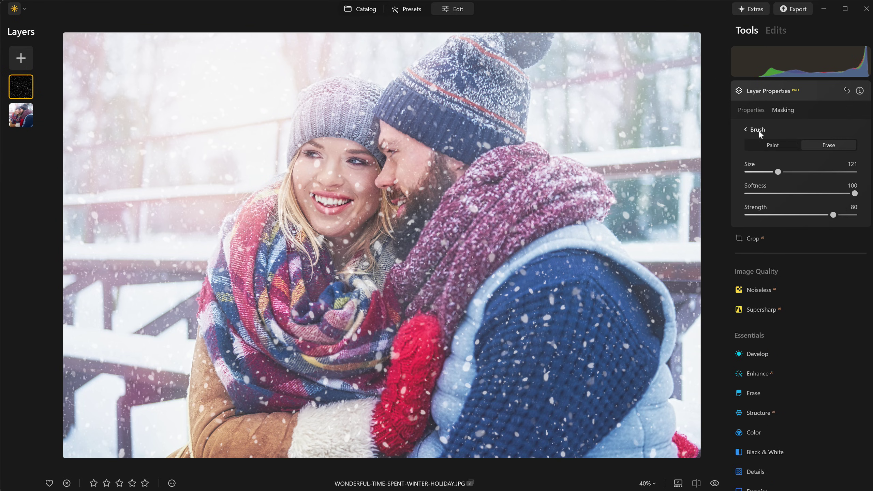
pyautogui.moveTo(283, 176)
pyautogui.mouseDown()
pyautogui.moveTo(326, 139)
pyautogui.moveTo(313, 160)
pyautogui.moveTo(320, 177)
pyautogui.mouseUp()
pyautogui.moveTo(400, 129)
pyautogui.mouseDown()
pyautogui.moveTo(358, 186)
pyautogui.moveTo(456, 188)
pyautogui.mouseUp()
pyautogui.moveTo(586, 155); pyautogui.dragTo(589, 155)
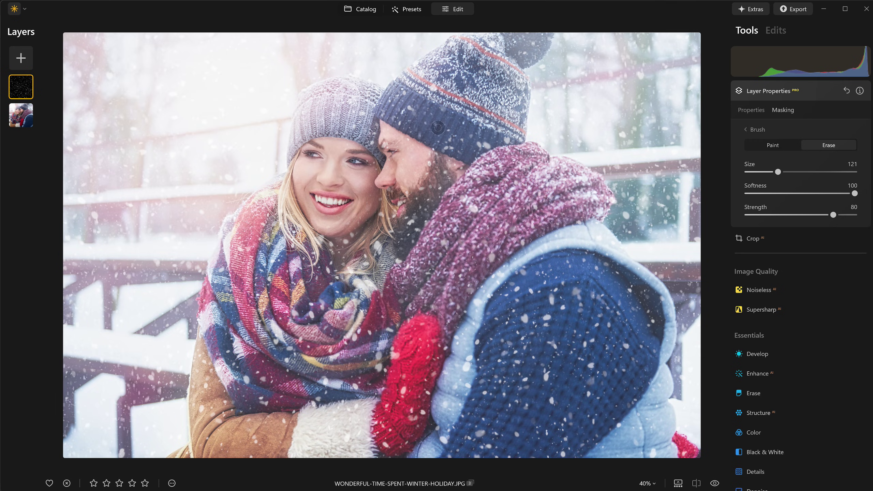
pyautogui.moveTo(377, 104)
pyautogui.mouseDown()
pyautogui.moveTo(364, 118)
pyautogui.moveTo(445, 114)
pyautogui.mouseUp()
pyautogui.click(779, 97)
# Apply a Gaussian Blur with Amount 27 to the snow layer and compare the photo with and without it
pyautogui.scroll(-10, 769, 299)
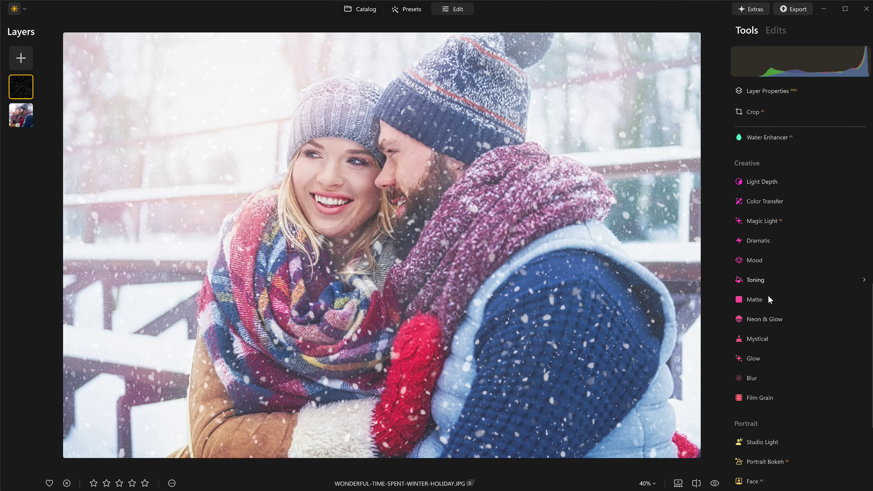
pyautogui.click(742, 358)
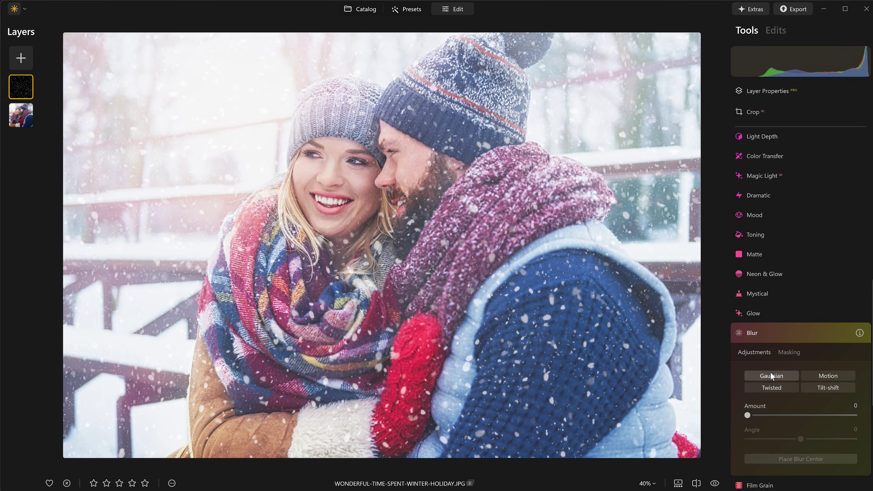
pyautogui.moveTo(747, 414); pyautogui.dragTo(777, 416)
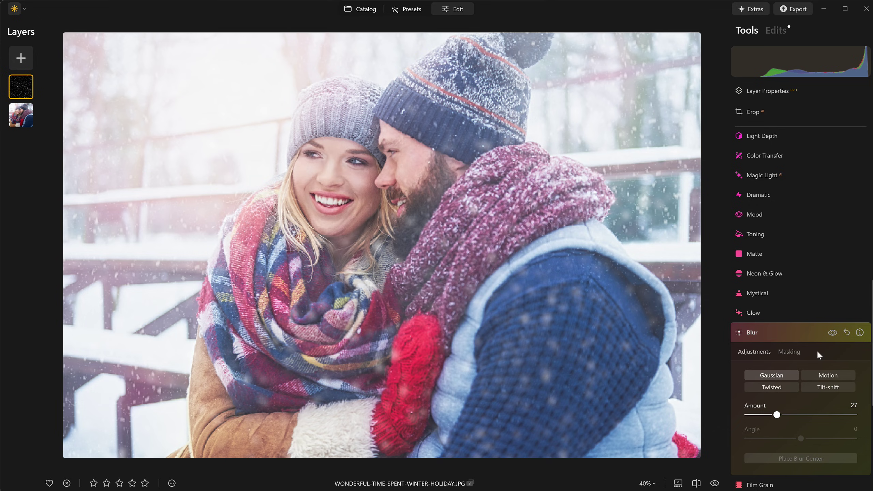
pyautogui.click(831, 333)
pyautogui.click(830, 332)
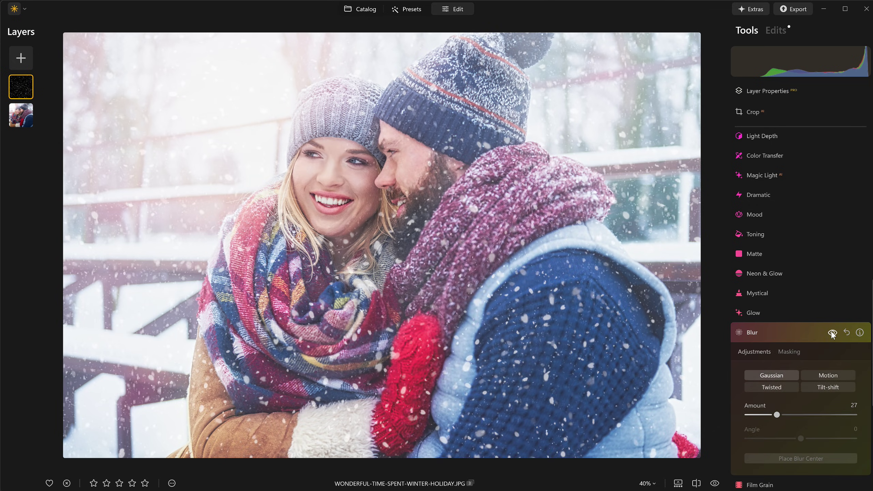
pyautogui.click(807, 331)
pyautogui.scroll(-2, 458, 299)
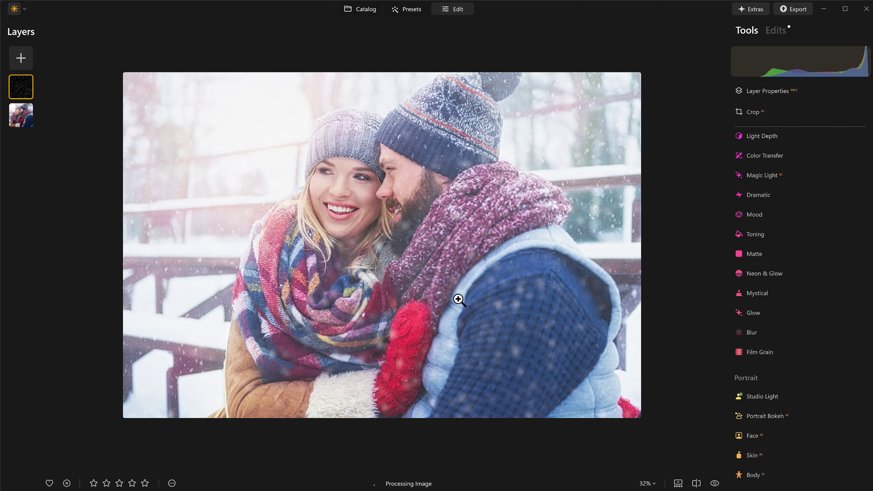